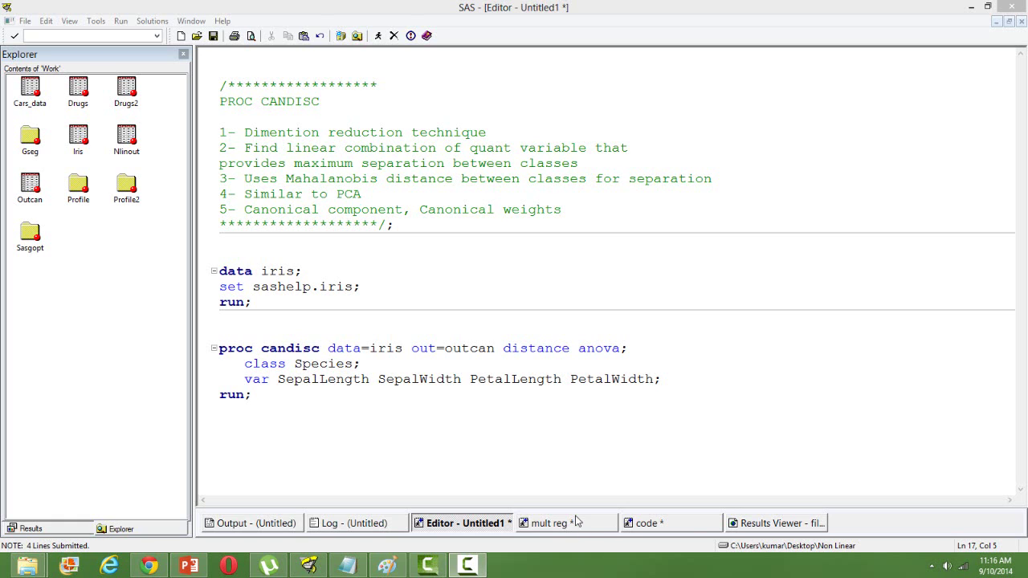
Bring the program editor holding the iris DATA step and PROC CANDISC code into focus.
click(403, 378)
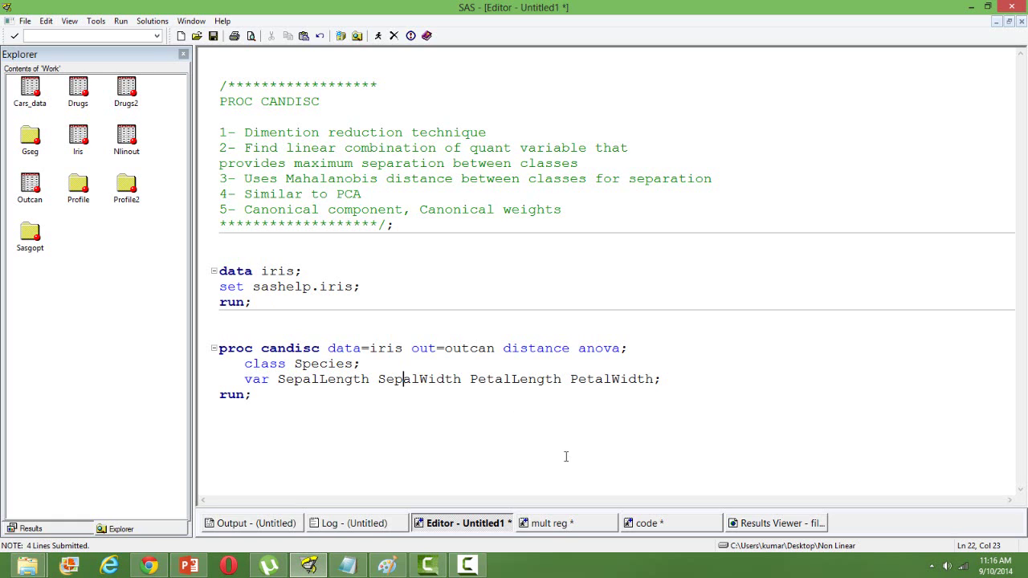
click(78, 134)
double_click(78, 134)
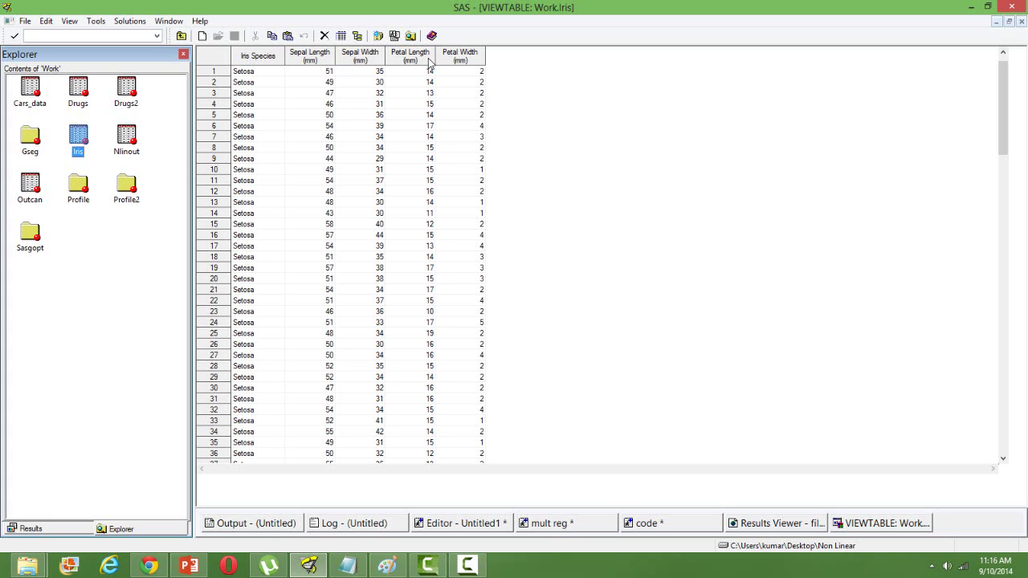
click(1006, 464)
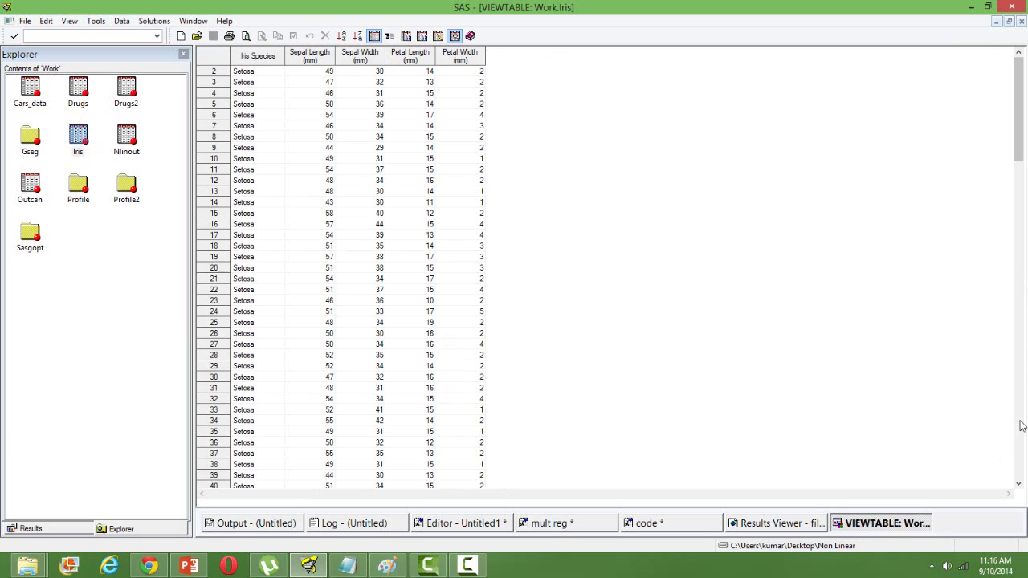
click(1020, 427)
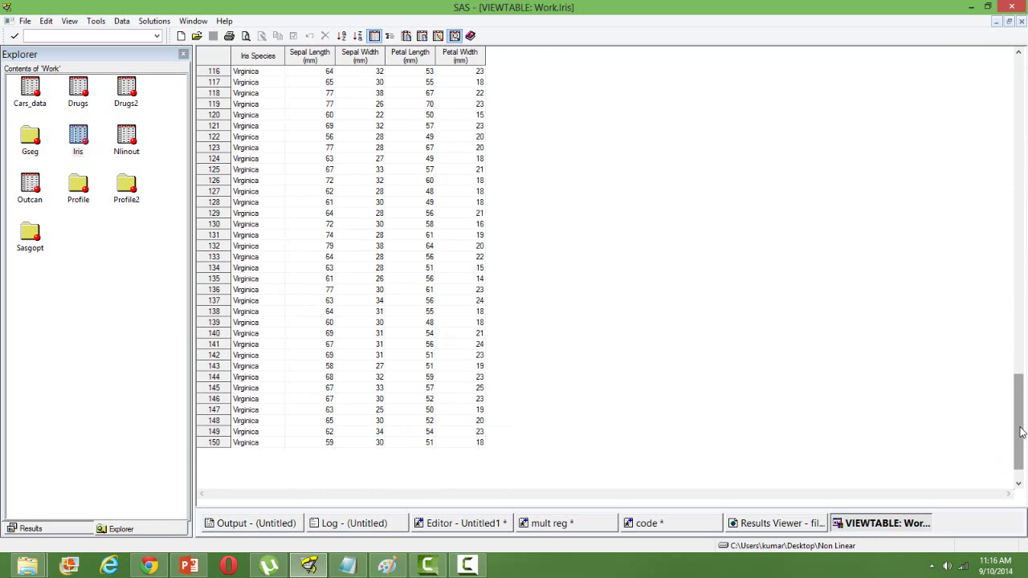
right_click(875, 524)
Close the Iris table and return to the program editor.
click(904, 495)
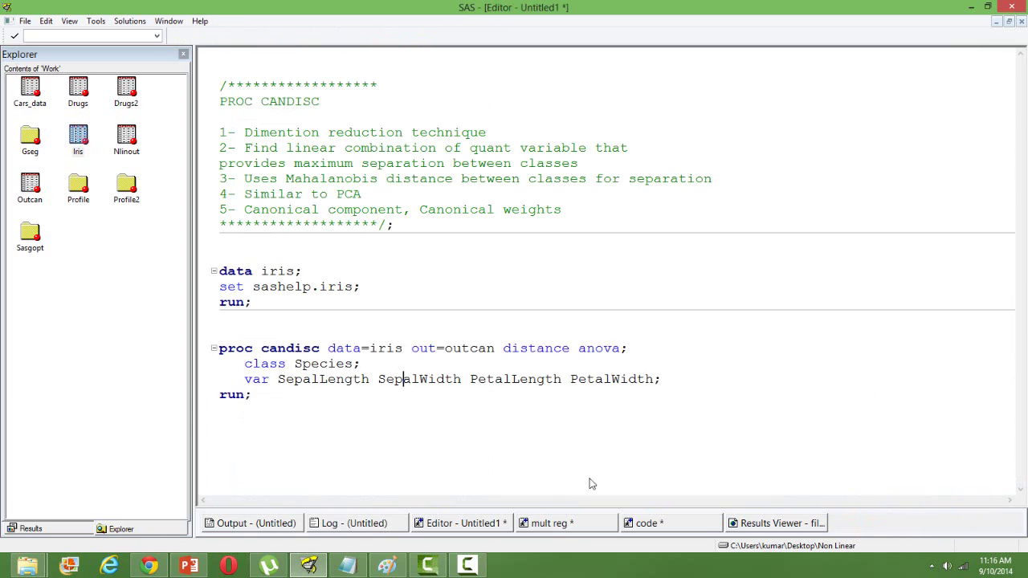
click(467, 522)
click(370, 442)
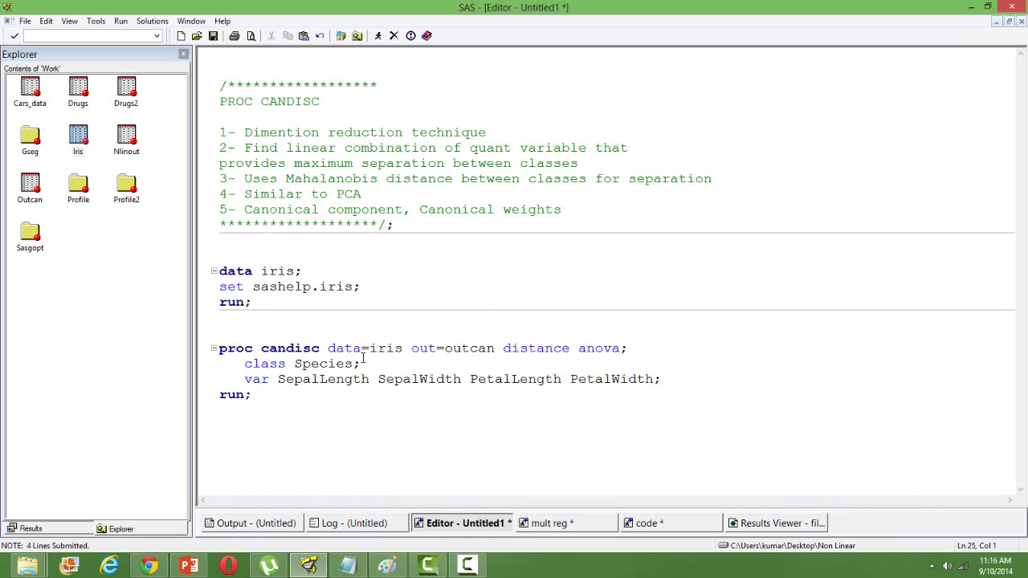
Highlight outcan, distance, anova and Species in the code, then show the CANDISC results.
double_click(455, 349)
click(467, 365)
double_click(546, 348)
click(551, 363)
double_click(602, 349)
click(370, 379)
double_click(321, 364)
click(318, 424)
click(770, 523)
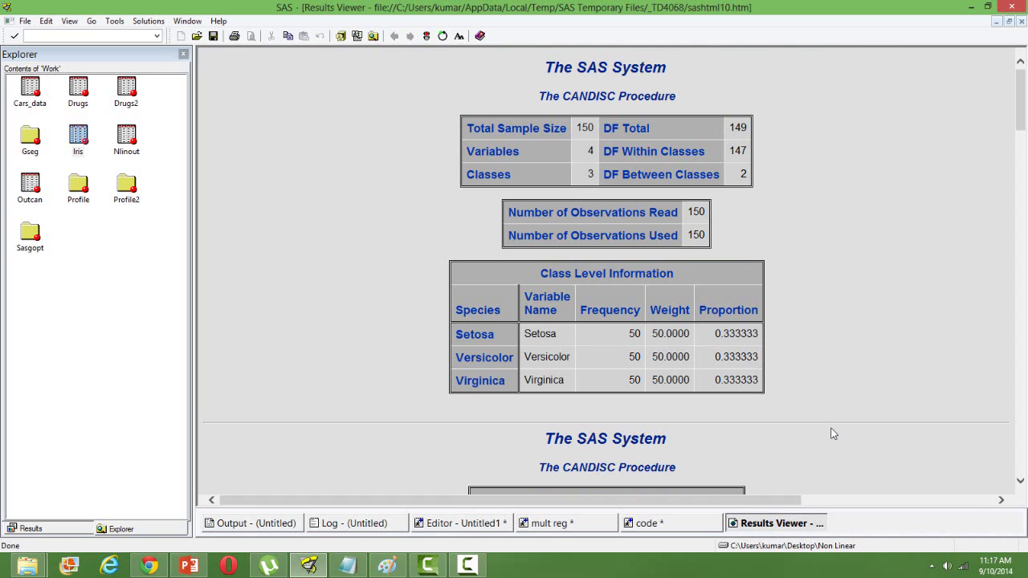
scroll(833, 434, down, 3)
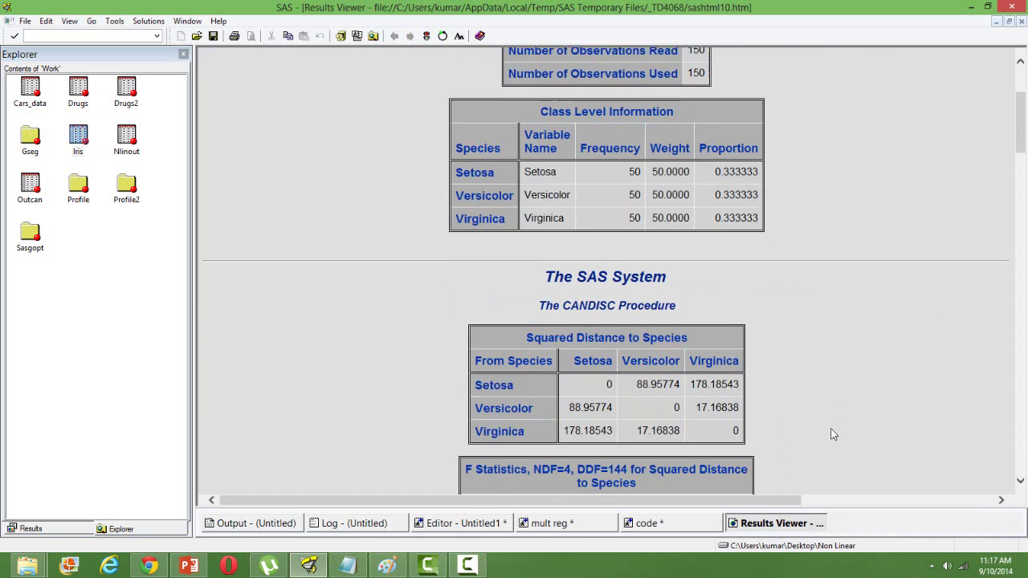
scroll(832, 434, down, 1)
scroll(832, 434, down, 1)
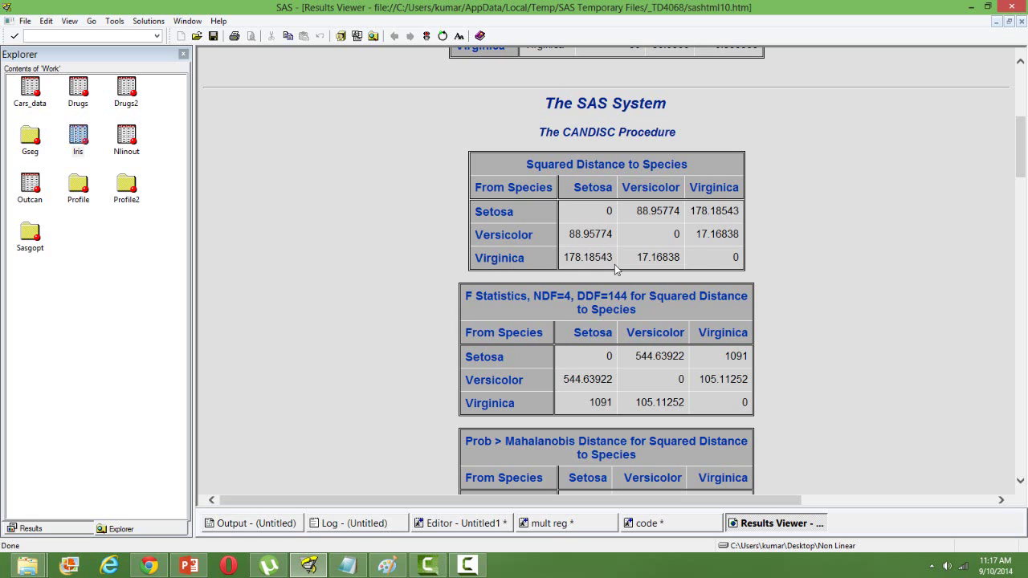
scroll(873, 434, down, 3)
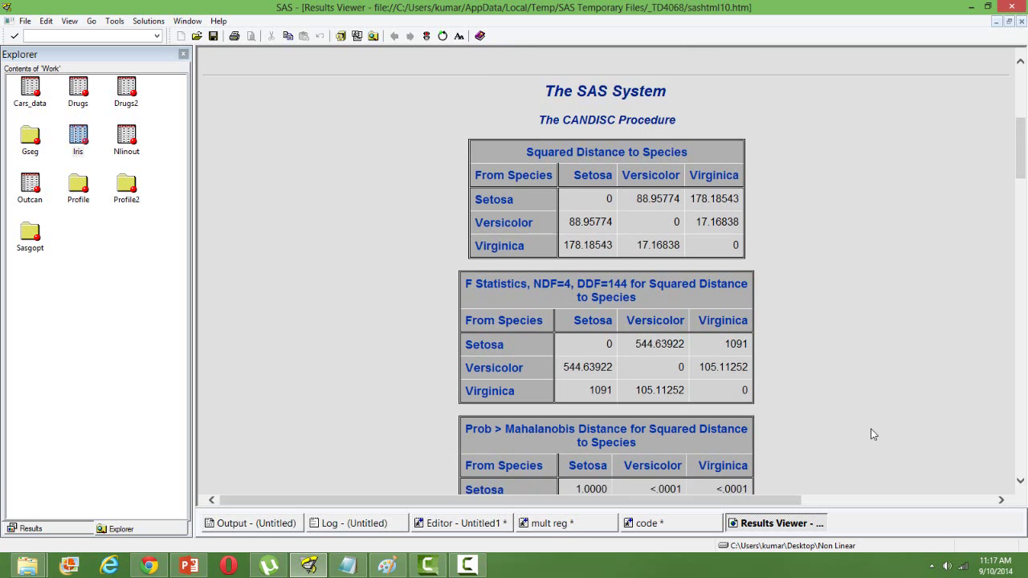
scroll(873, 434, down, 3)
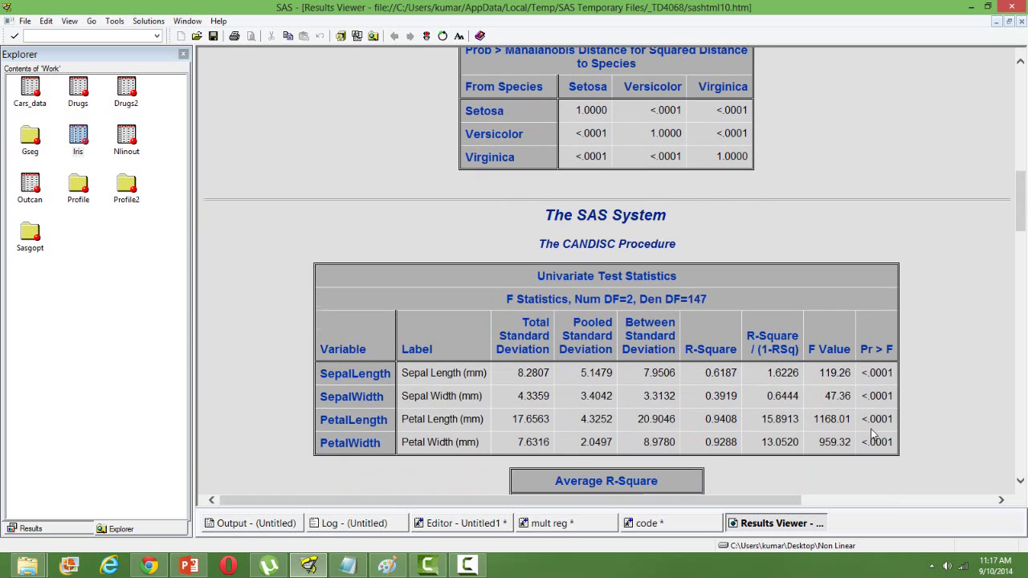
scroll(873, 433, down, 1)
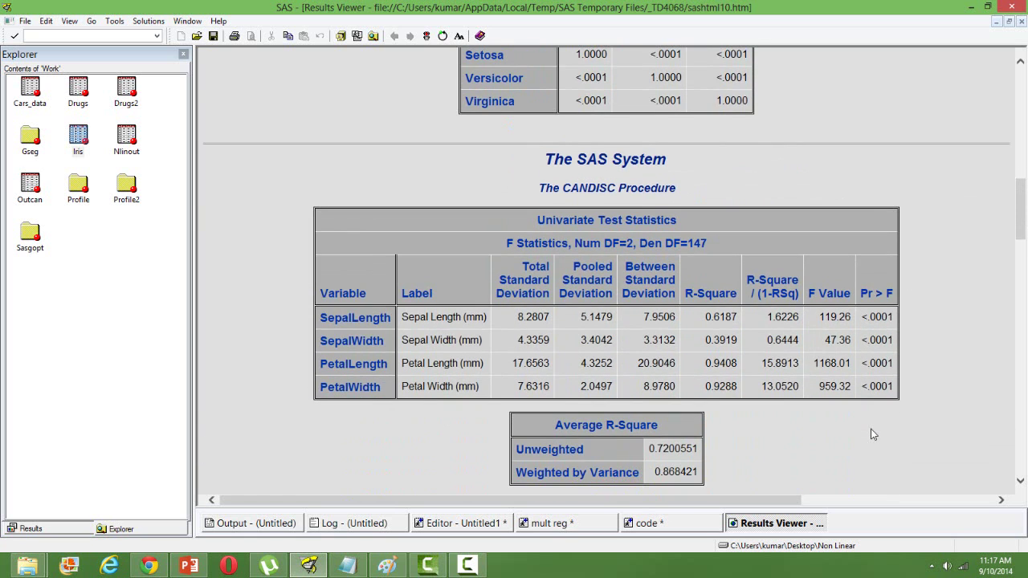
scroll(873, 434, down, 1)
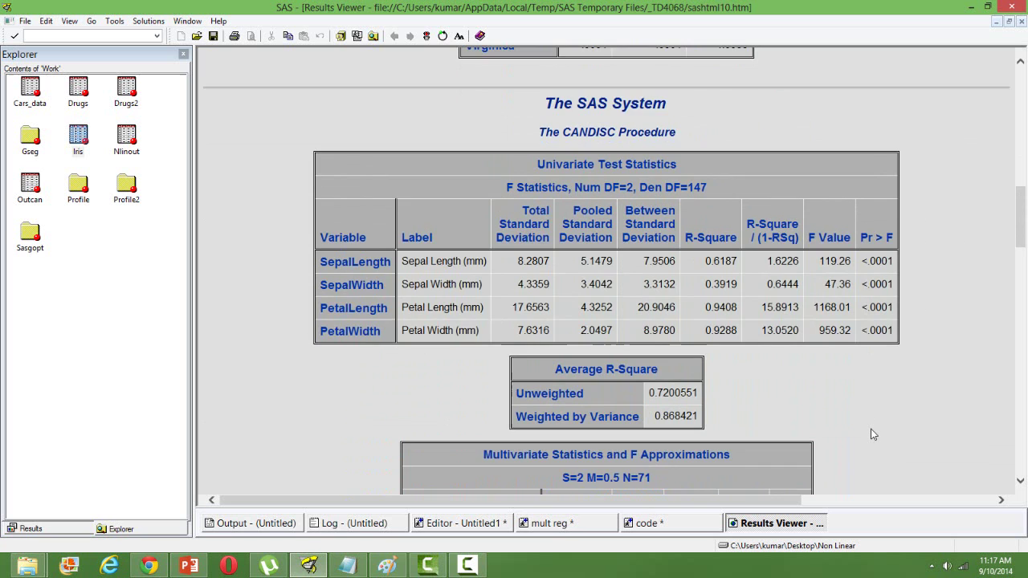
scroll(872, 433, down, 2)
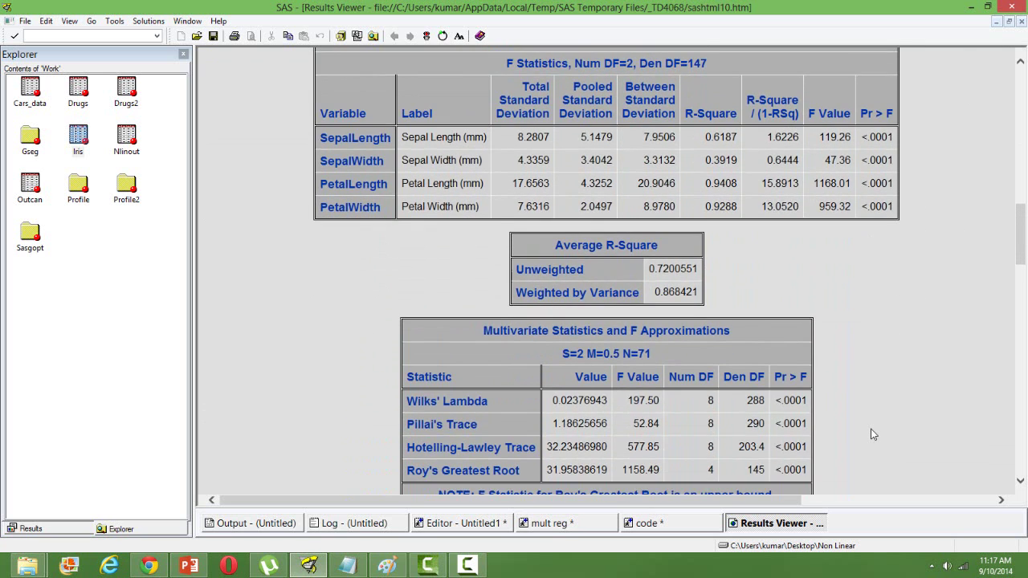
scroll(872, 434, down, 1)
scroll(873, 433, down, 4)
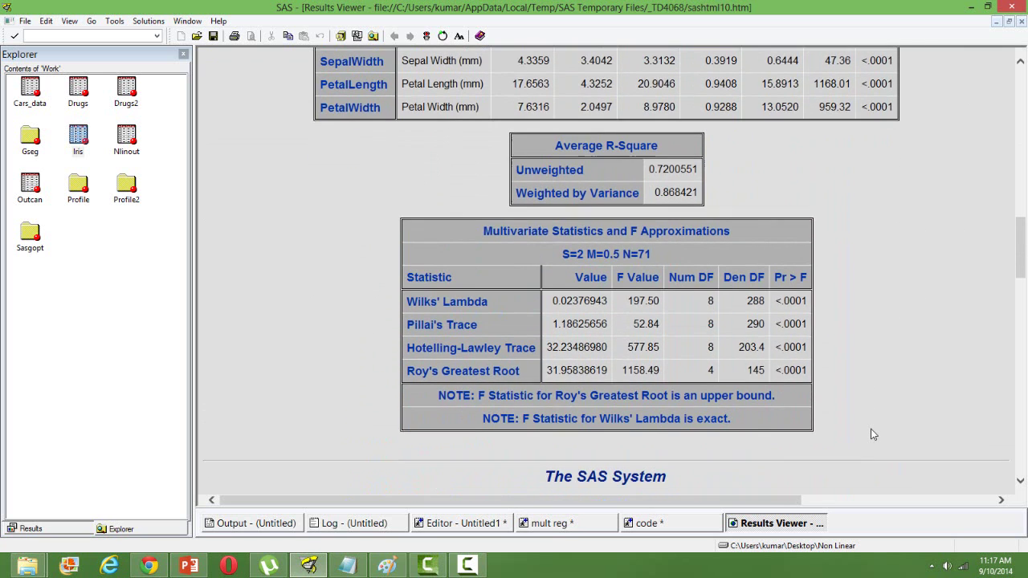
scroll(873, 433, down, 2)
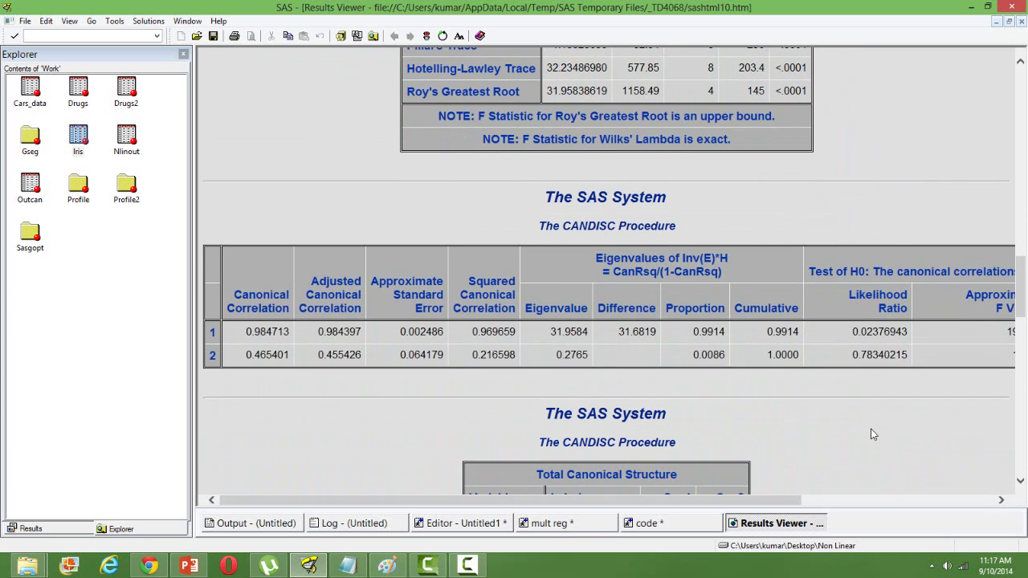
scroll(872, 433, down, 1)
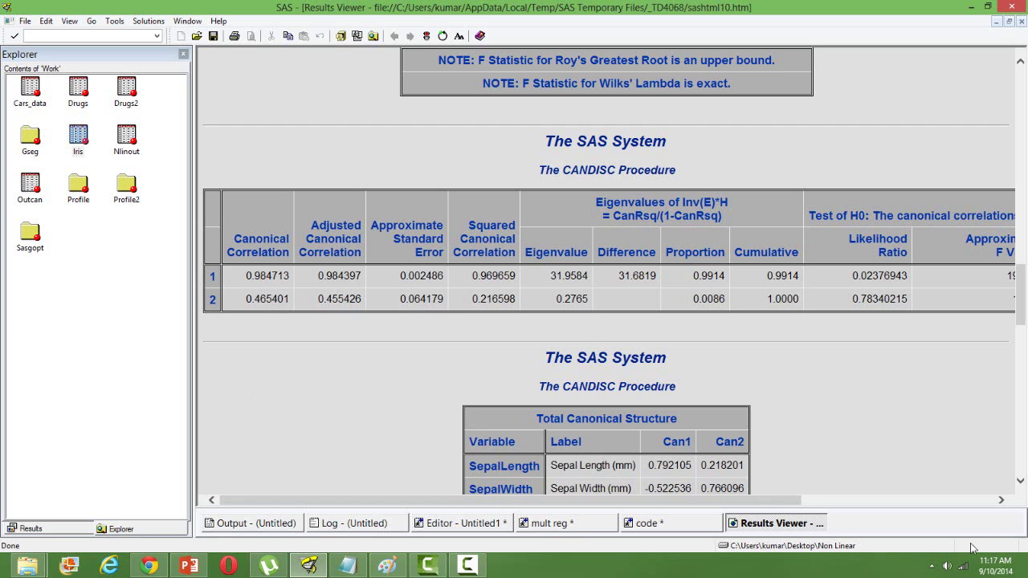
click(1000, 500)
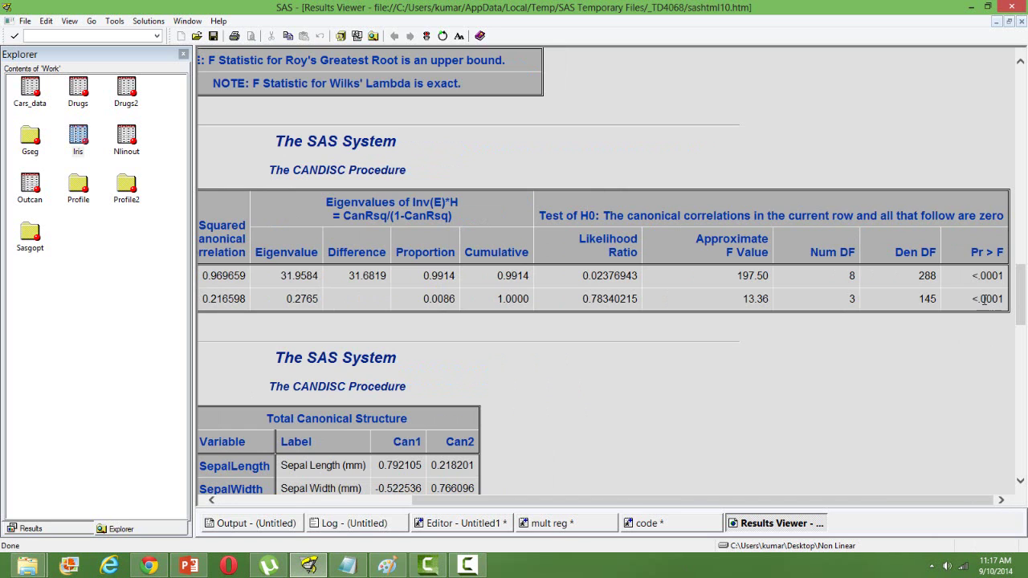
click(212, 500)
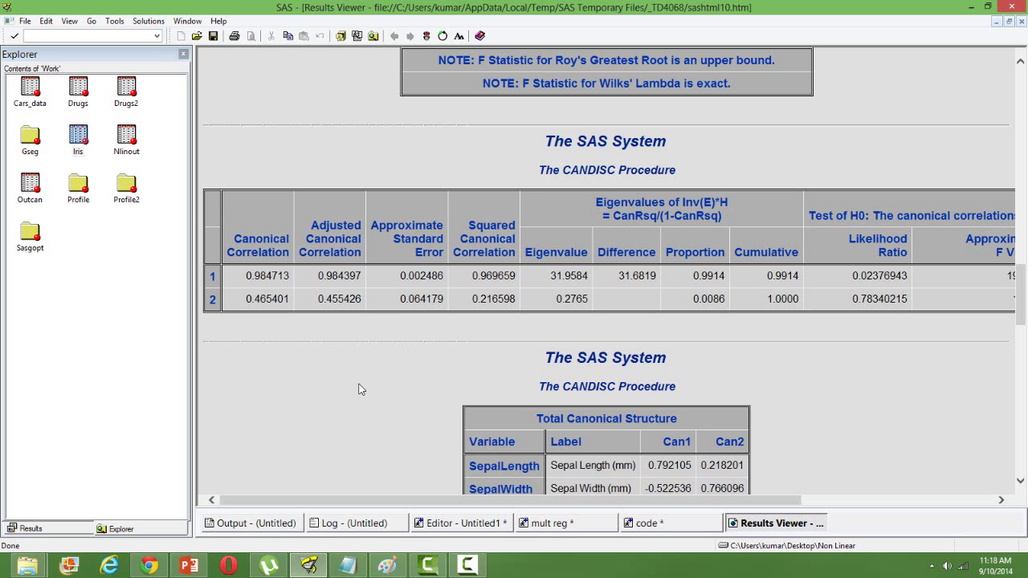
scroll(360, 389, down, 4)
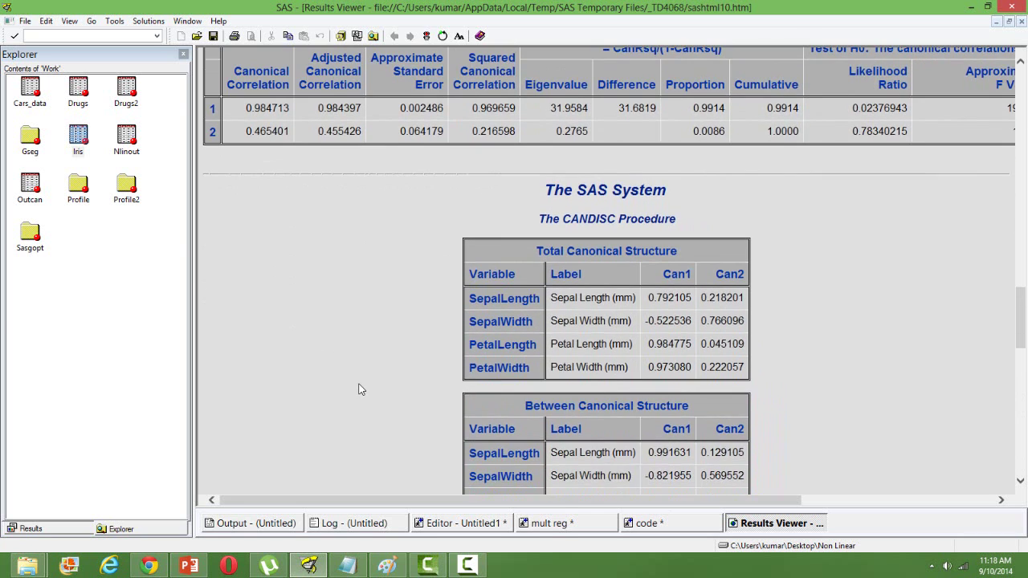
scroll(361, 389, down, 1)
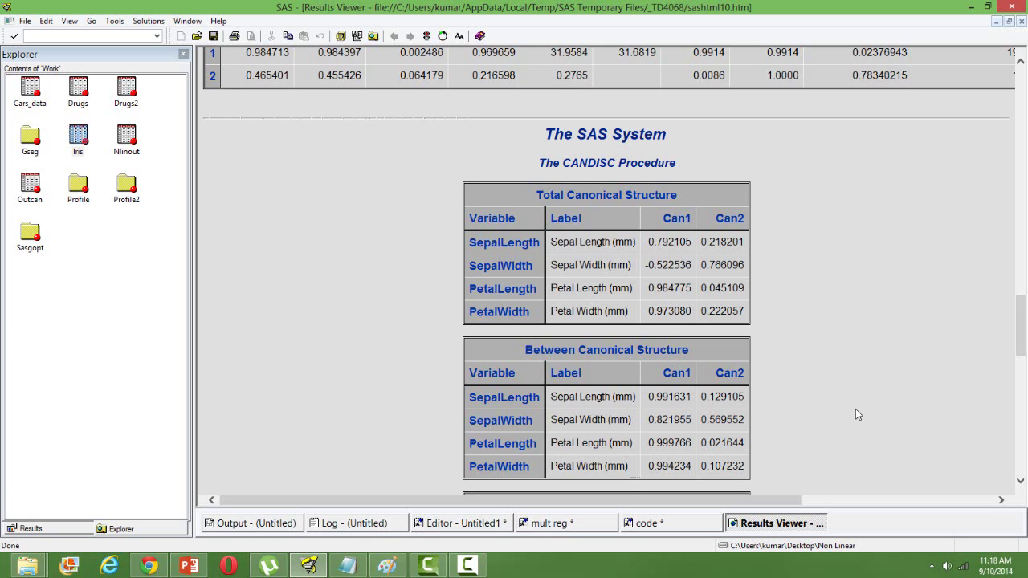
scroll(856, 410, down, 1)
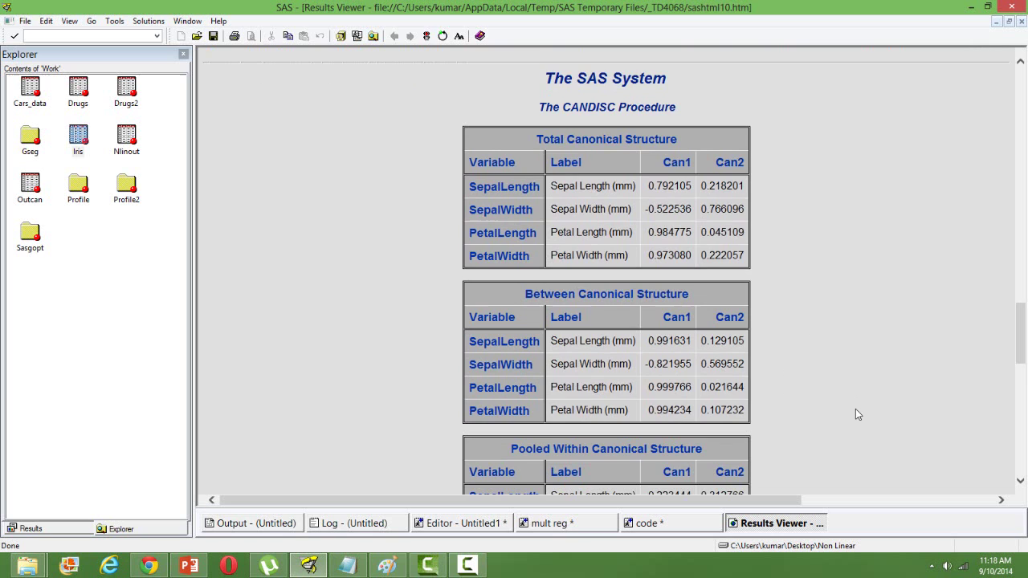
scroll(856, 409, down, 5)
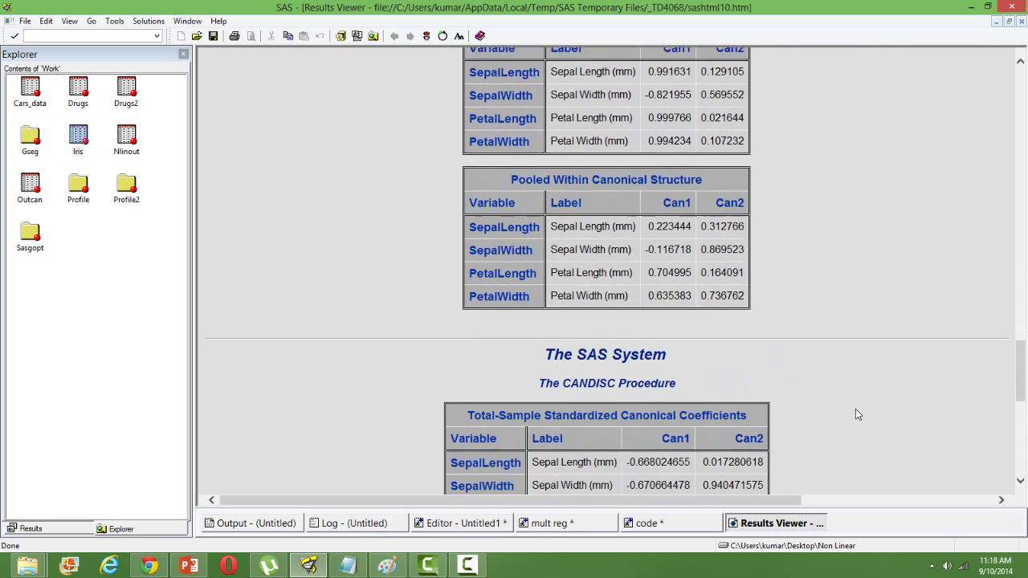
scroll(855, 409, down, 5)
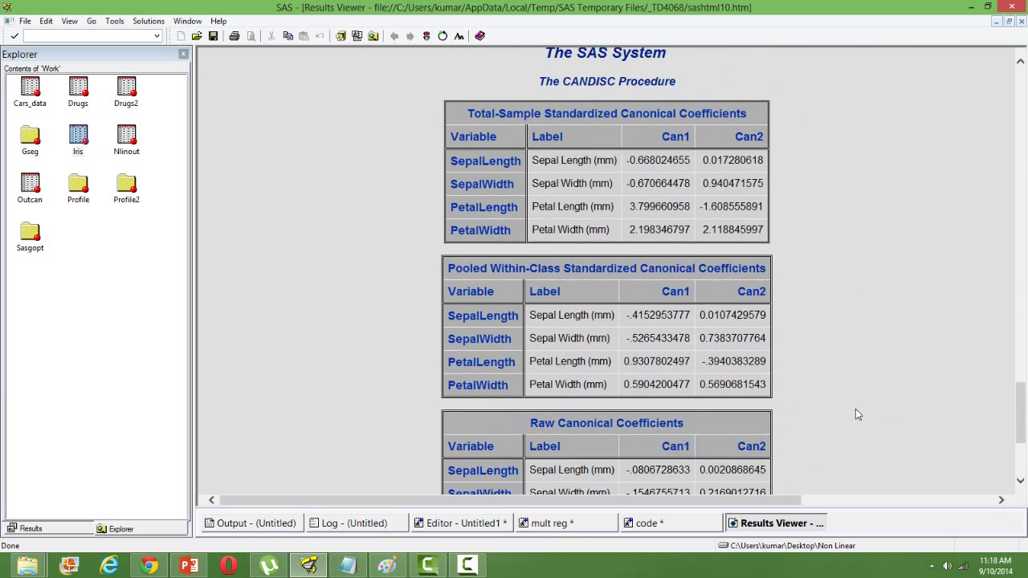
scroll(856, 414, down, 2)
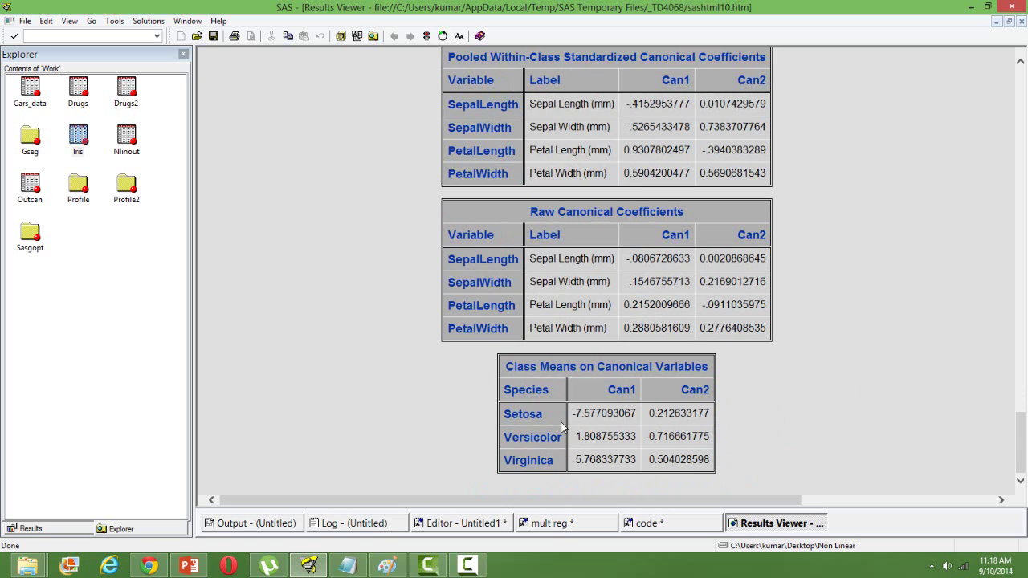
click(84, 287)
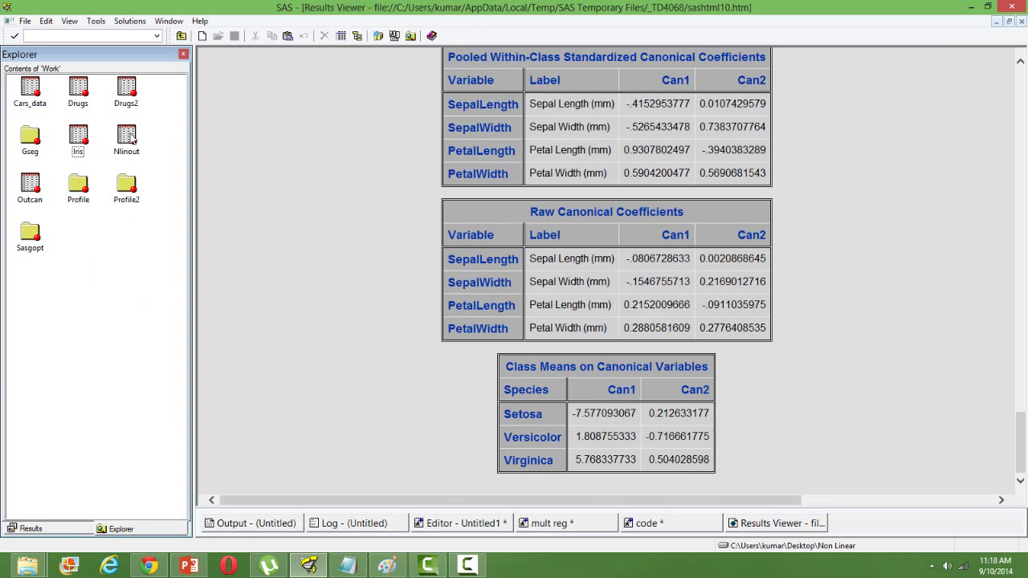
double_click(30, 183)
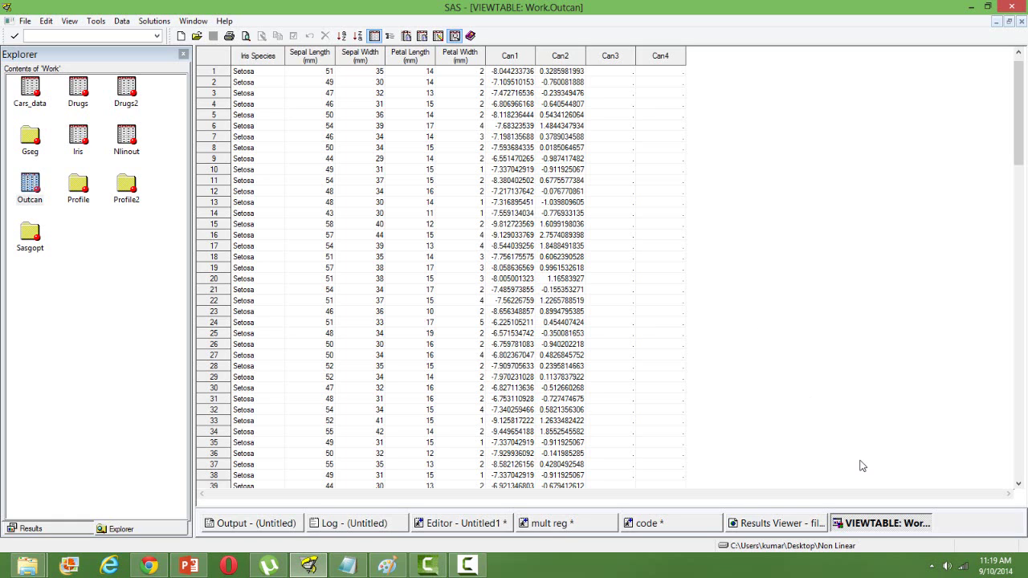
right_click(864, 525)
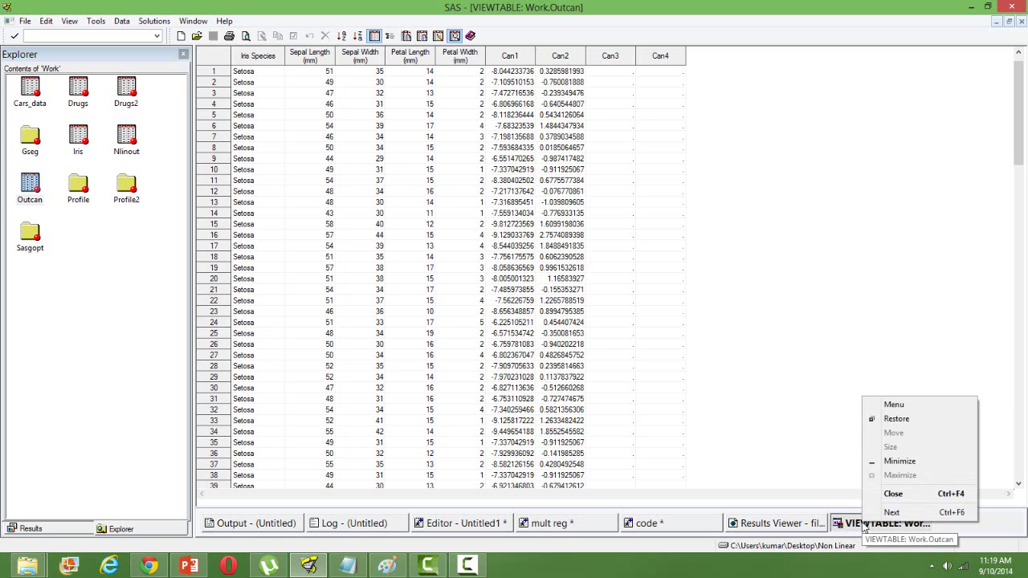
click(895, 495)
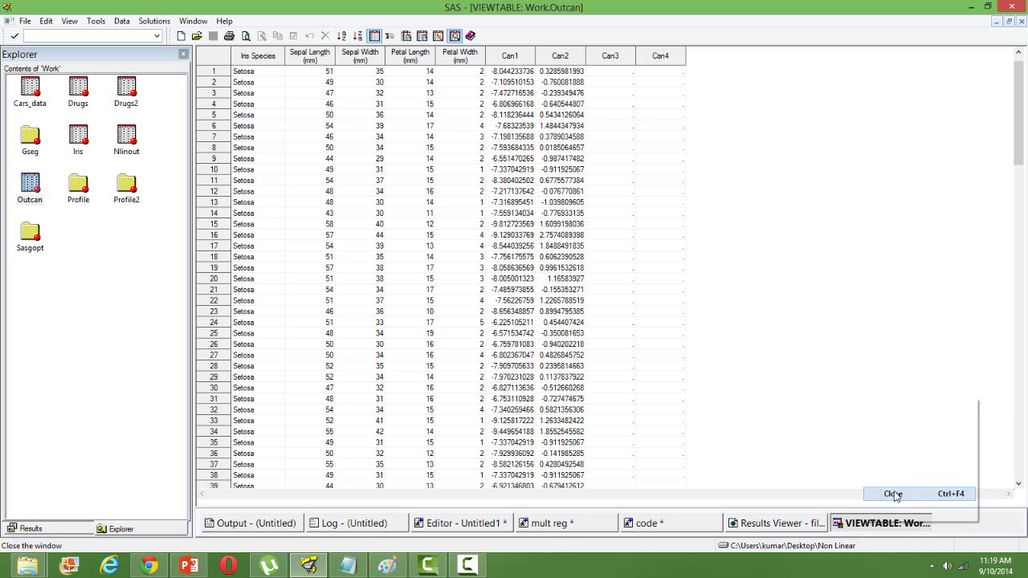